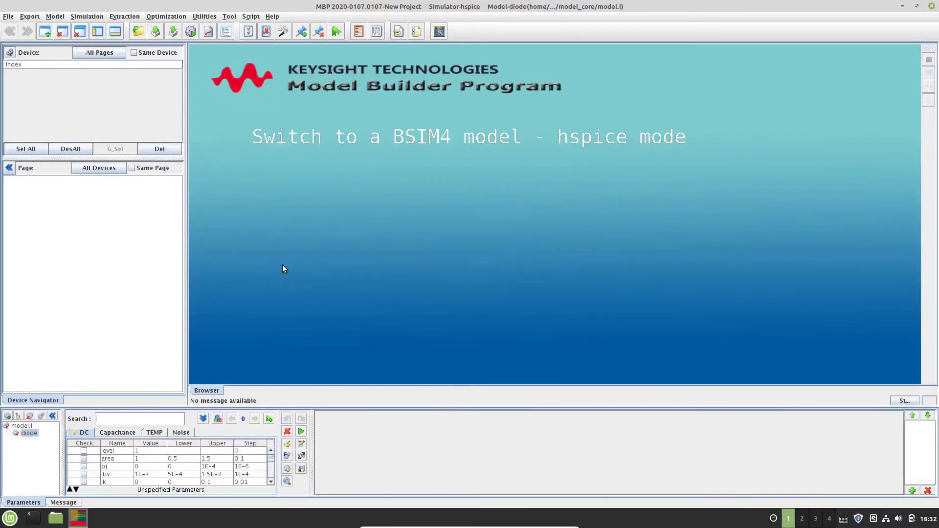
Step: Switch the model type to mosfet bsim4 4.5 and accept starting a new BSIM4 project
key(alt+m)
key(Return)
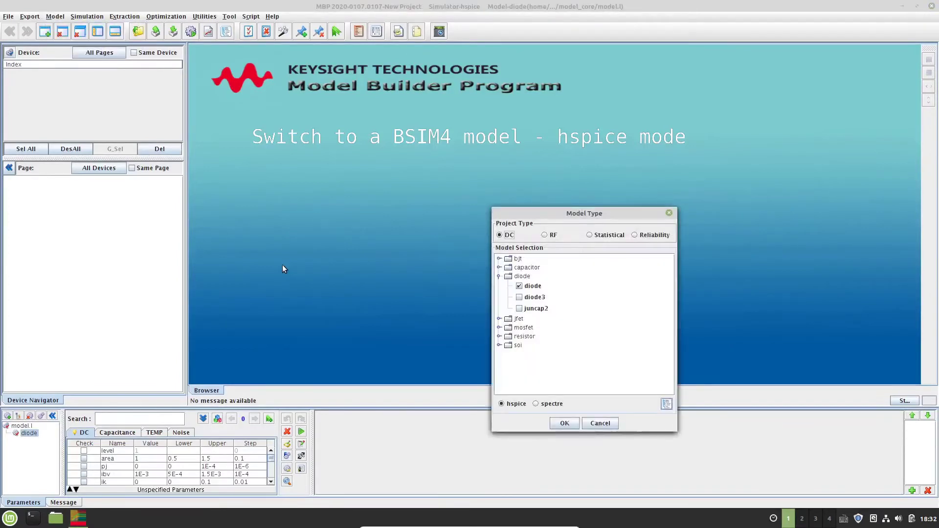
drag(554, 218, 516, 170)
click(434, 272)
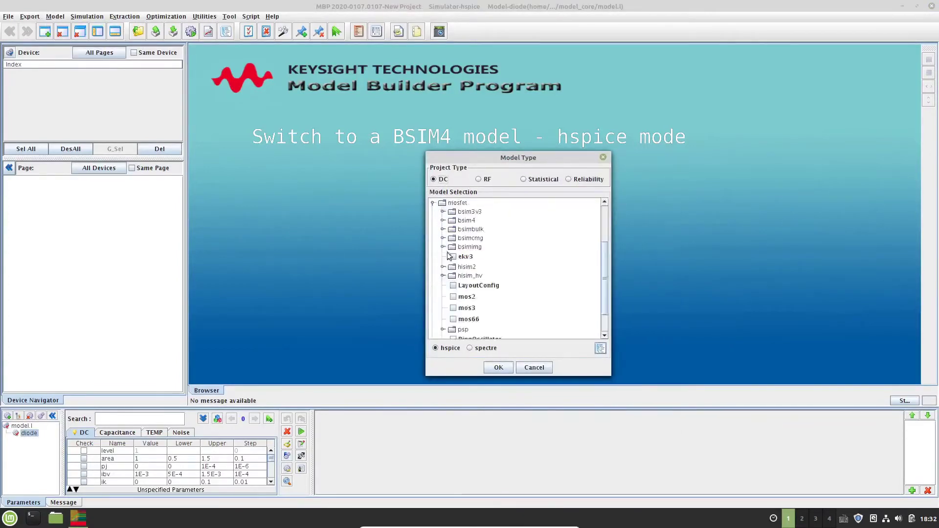
scroll(444, 224, down, 3)
click(463, 243)
click(498, 367)
click(573, 336)
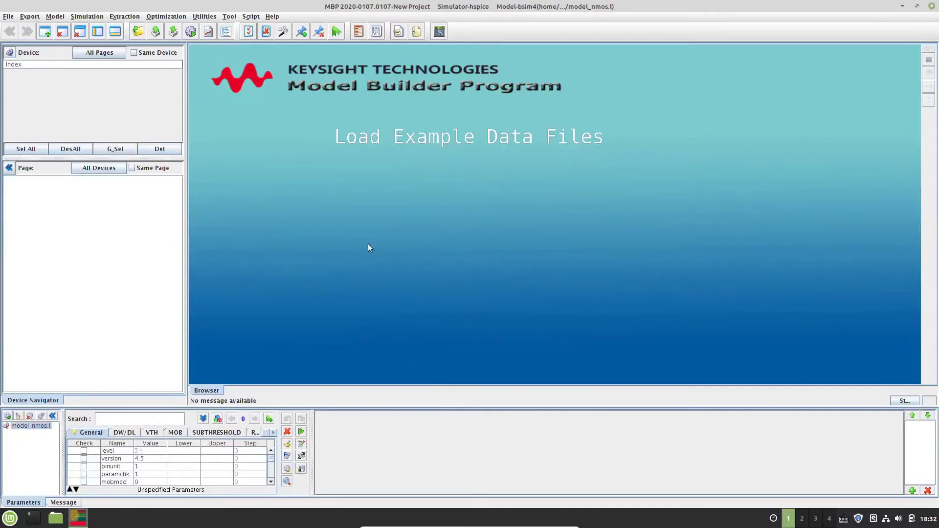
Step: Load all four example nmos .mdm measurement files
key(alt+f)
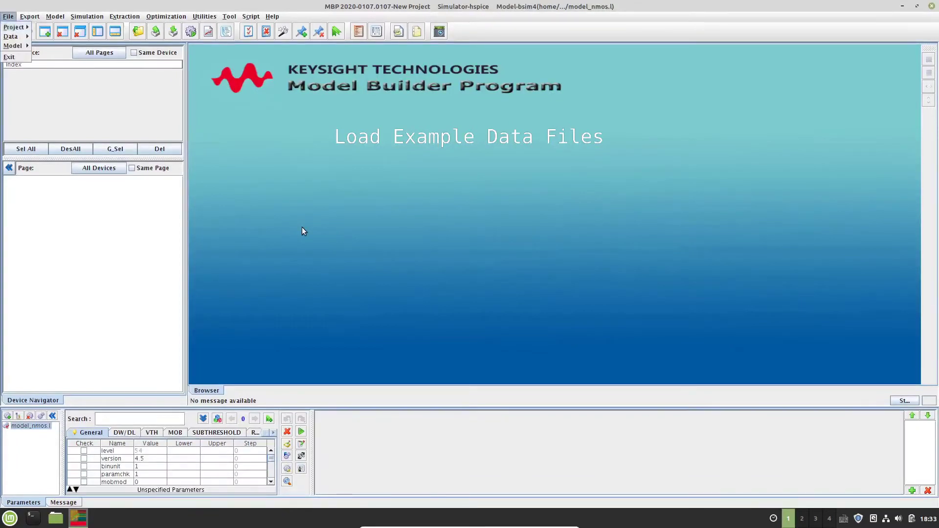
key(d)
key(o)
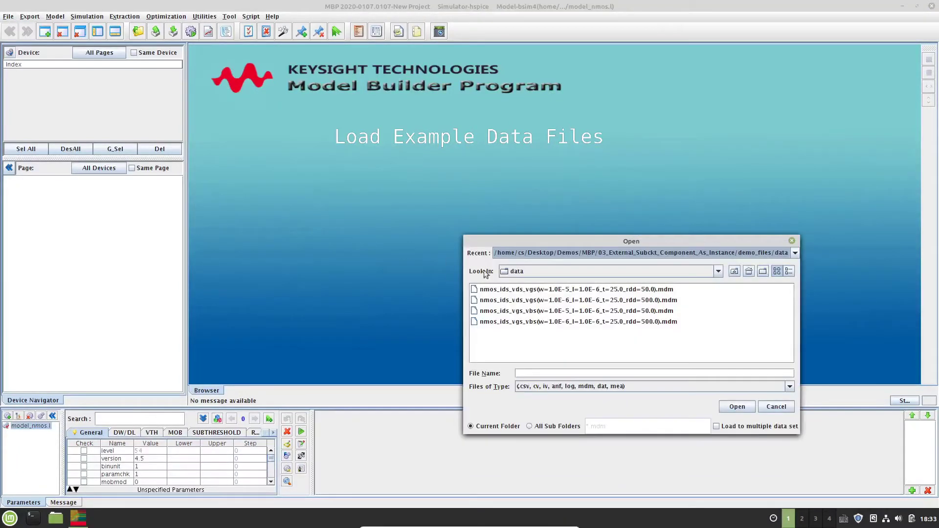
click(626, 292)
key(ctrl+a)
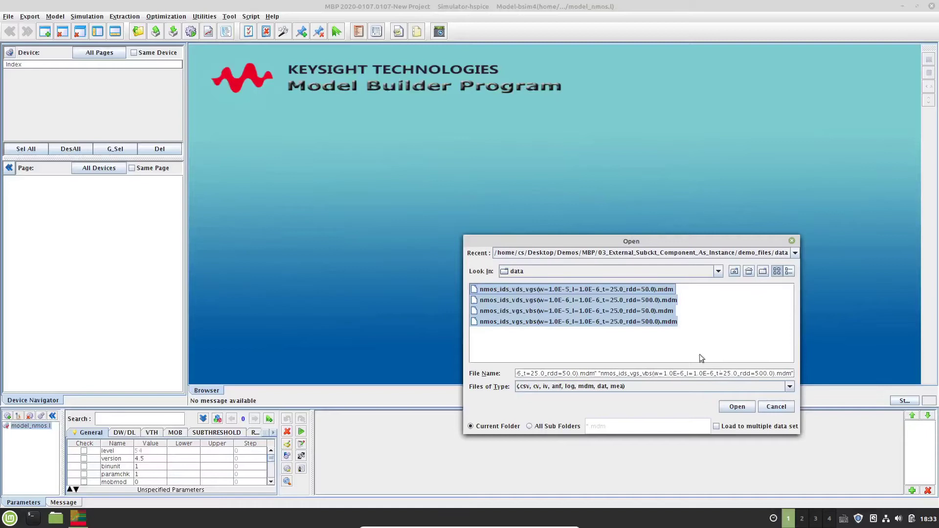
click(740, 408)
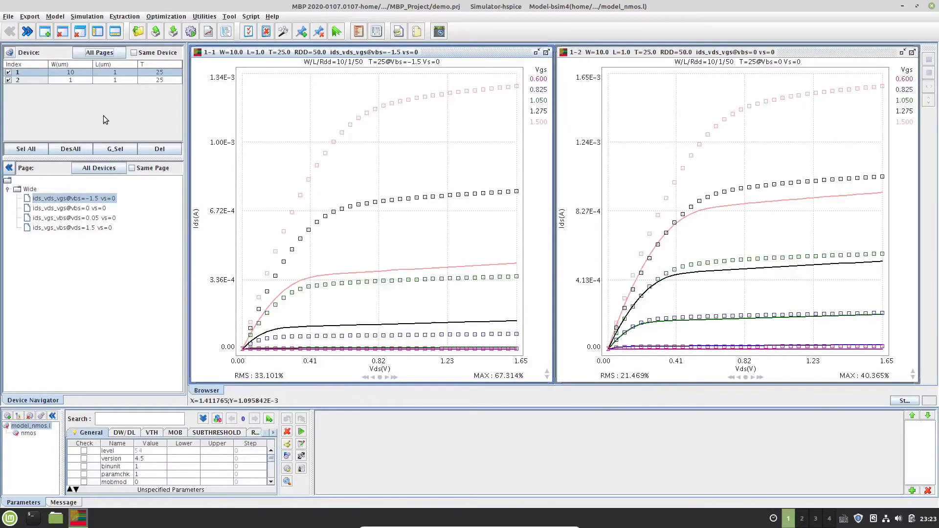
Step: Open Data Loader Config and select the rdd var-name mapping in the mosfet list
key(alt+f)
key(Down)
key(Right)
key(Down)
key(Down)
key(Down)
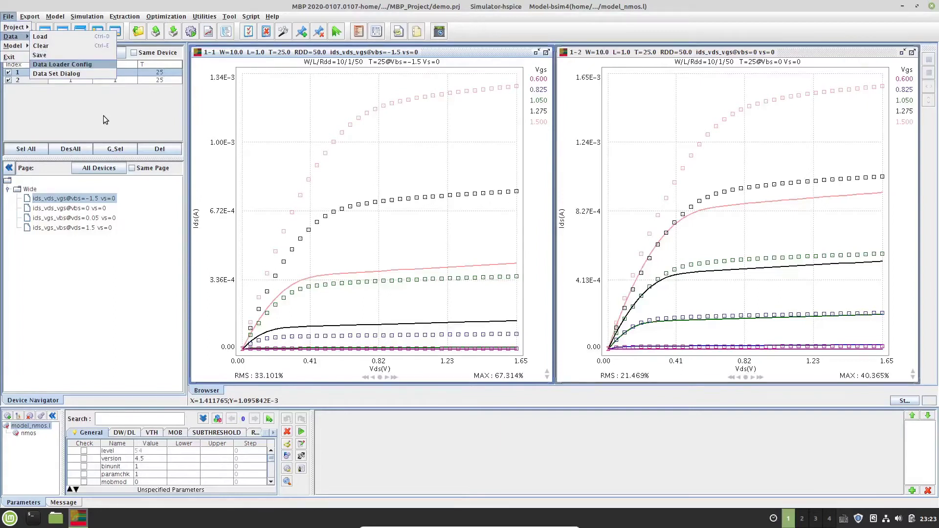
key(Return)
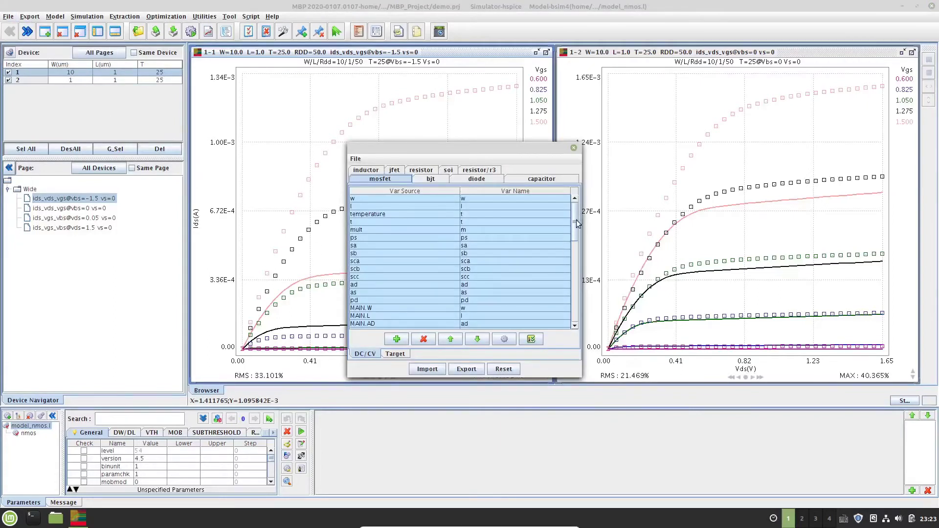
drag(578, 223, 583, 326)
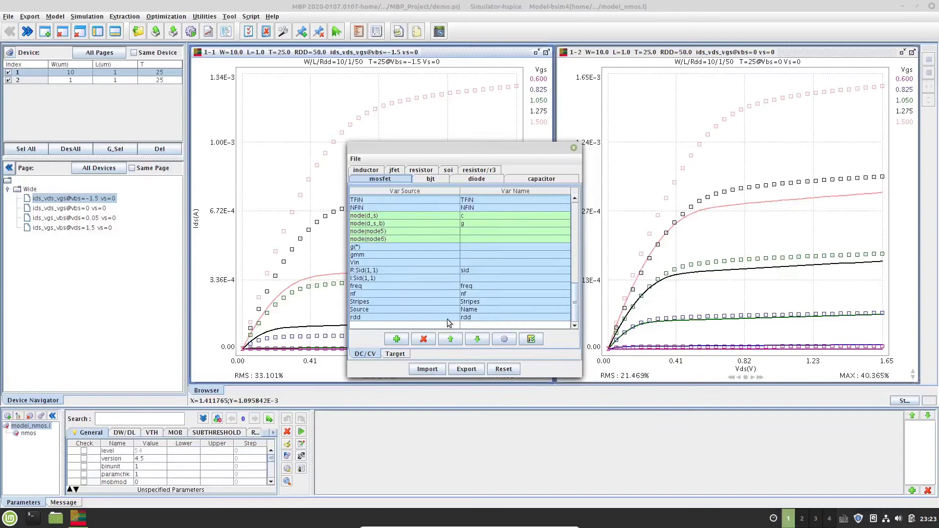
click(446, 319)
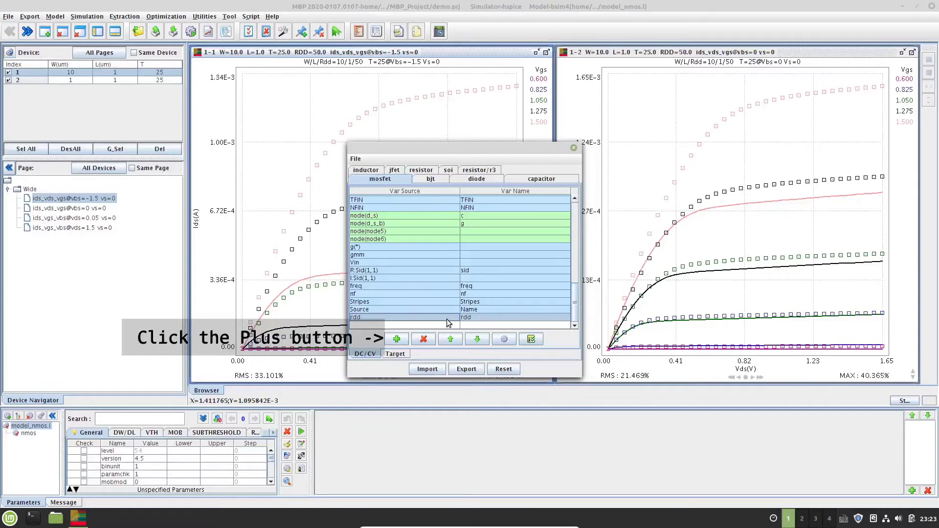
Step: Close Data Loader Config, then open Edit Instance and cancel it without changes
click(574, 148)
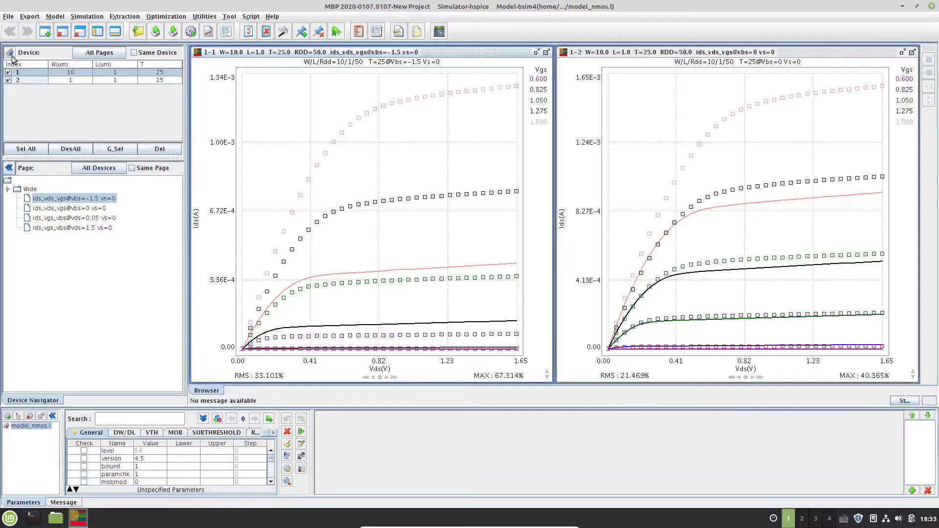
click(12, 57)
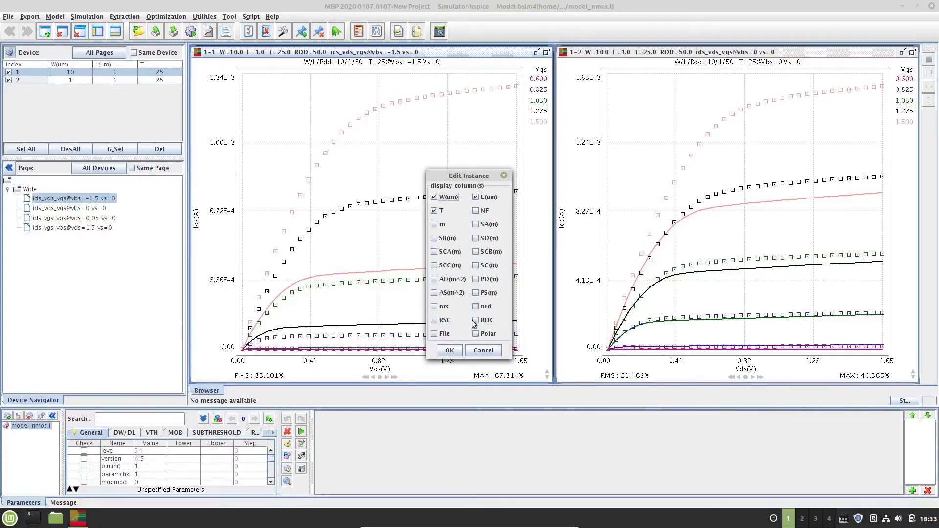
click(483, 350)
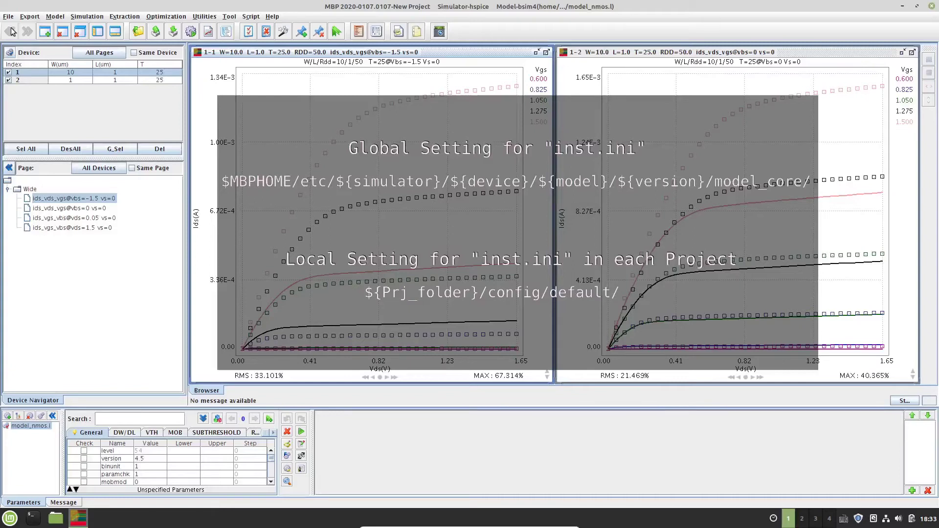
Step: Save the project under the new name demo.prj
click(8, 16)
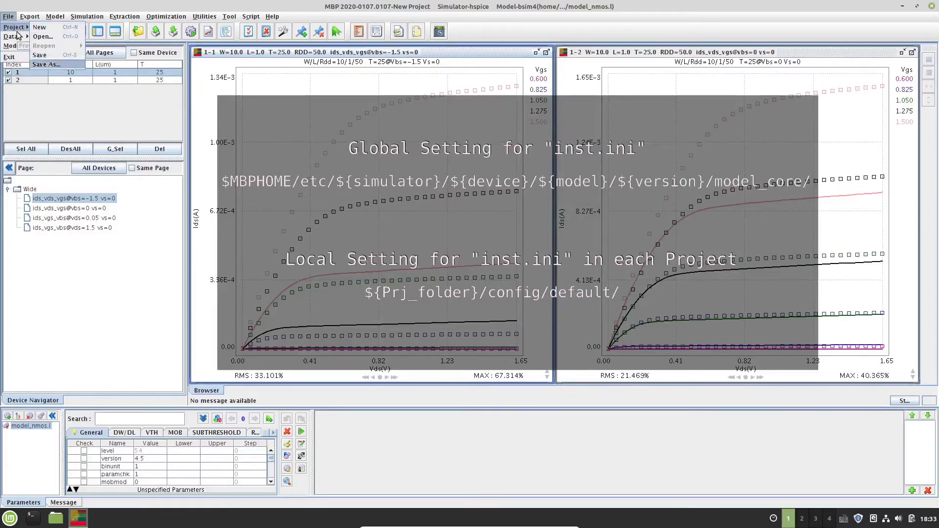
key(Return)
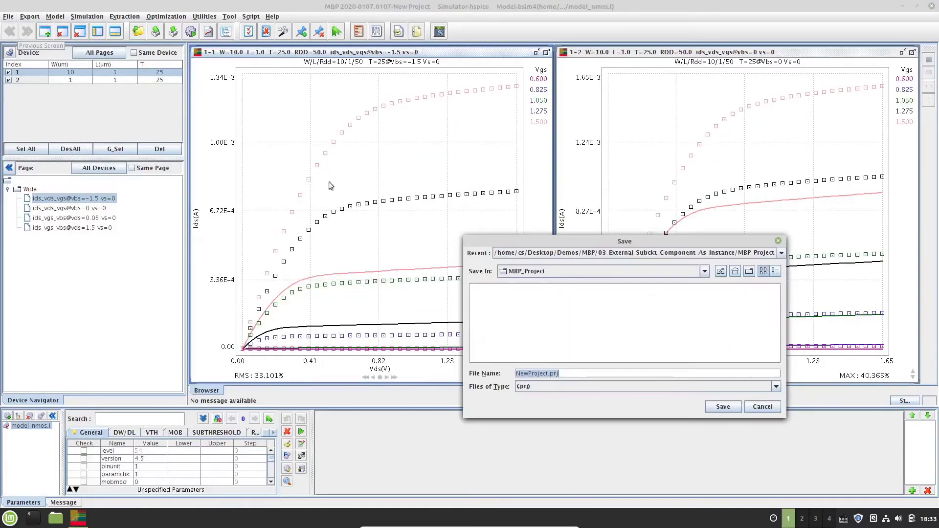
text(demo)
key(Return)
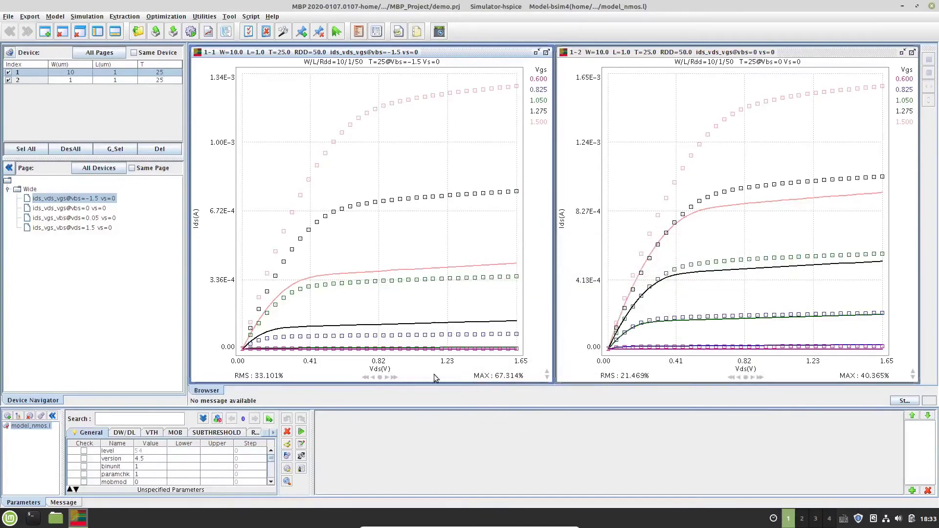
Step: Browse to Desktop/03_External_Subckt_Component_As_Instance/MBP_Project/demo/config/default and open inst.ini
click(58, 522)
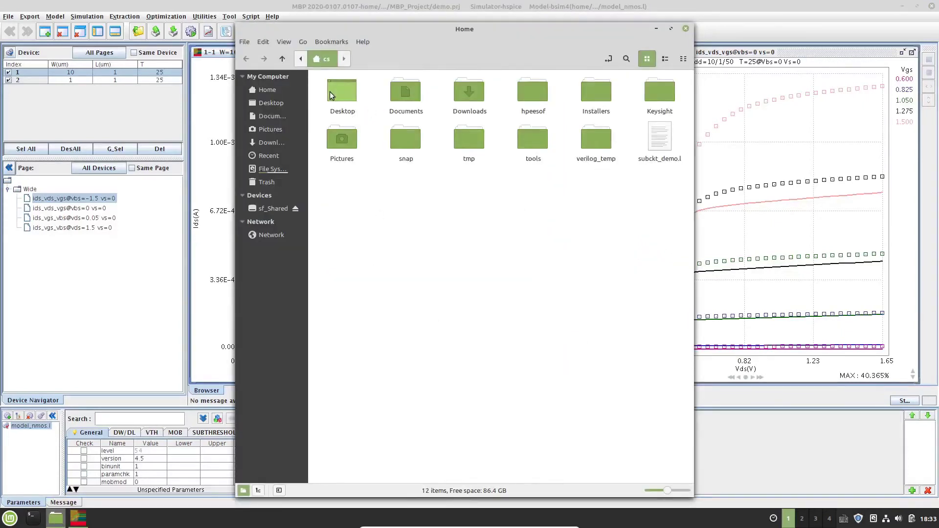
double_click(330, 95)
double_click(372, 94)
double_click(406, 92)
double_click(345, 90)
double_click(344, 90)
double_click(344, 91)
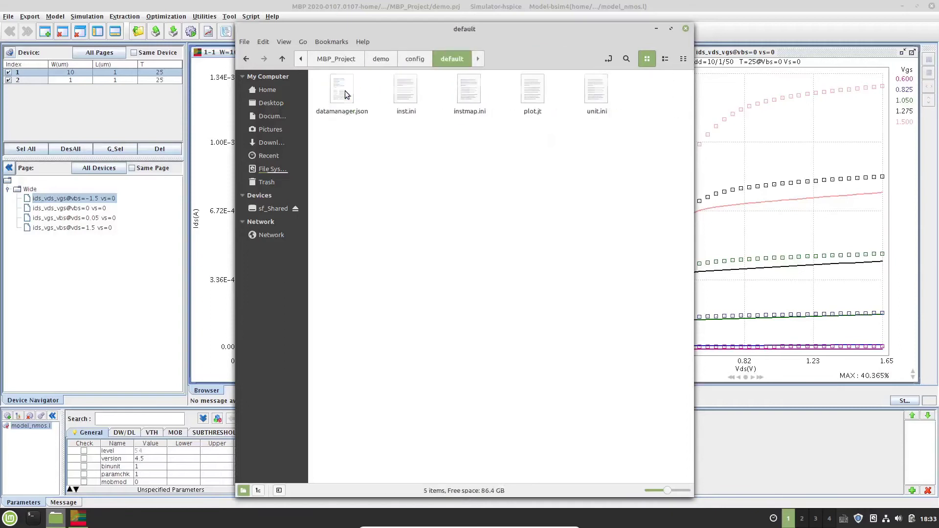
double_click(406, 90)
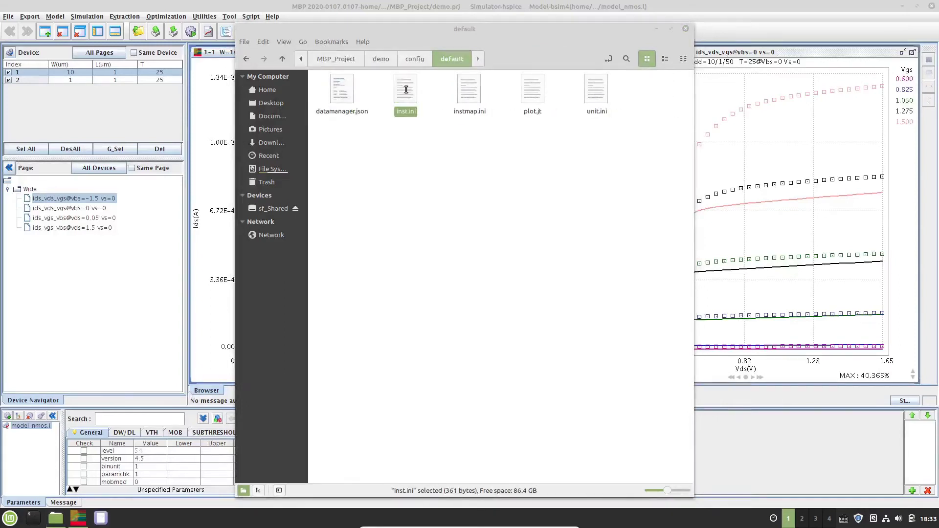
Step: Append an rdd=<1,rdd,1,0> entry by duplicating the rdc entry and renaming it
click(481, 100)
key(shift+End)
key(ctrl+c)
click(515, 105)
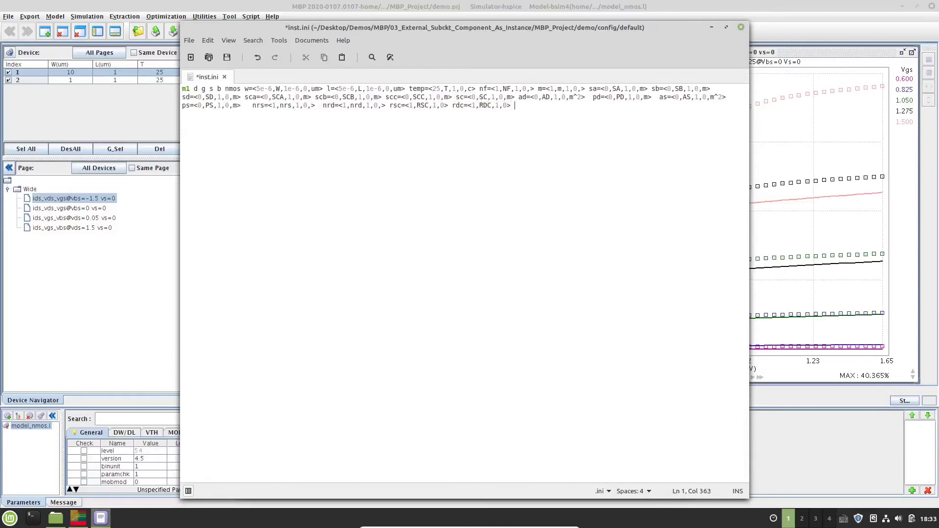
key(ctrl+v)
click(527, 105)
key(BackSpace)
text(d)
key(Right)
key(Right)
key(Right)
key(Delete)
key(Delete)
key(Delete)
text(rdd)
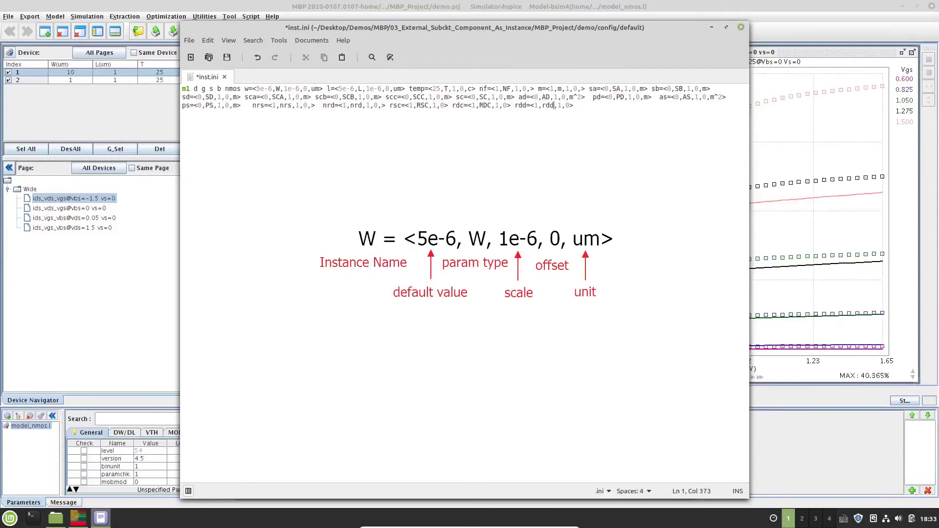
Step: Save inst.ini and close Xed and the file manager
key(ctrl+s)
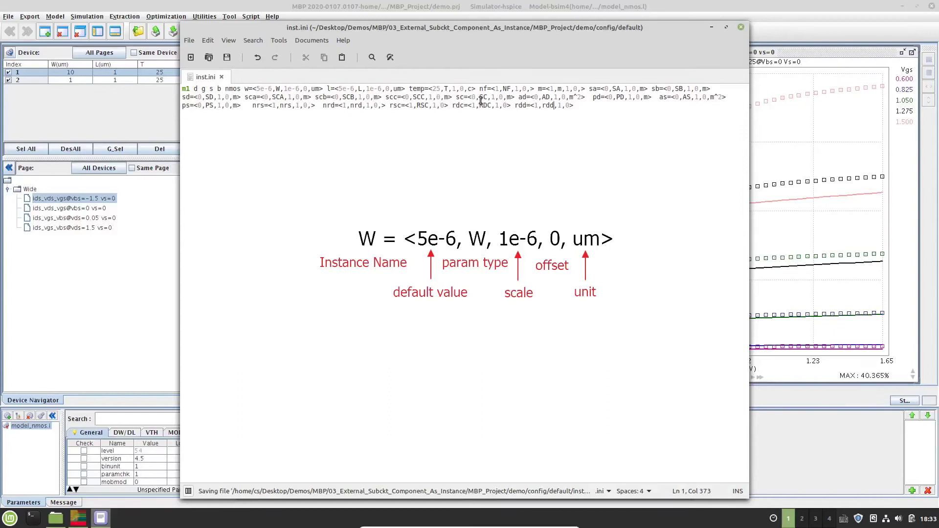
click(742, 27)
click(686, 29)
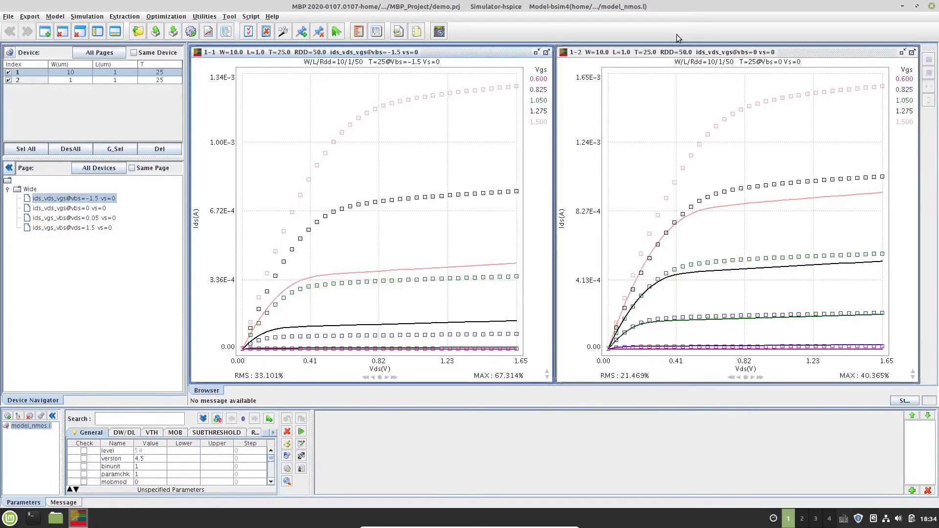
Step: Reopen demo.prj from the recent projects list
key(alt+f)
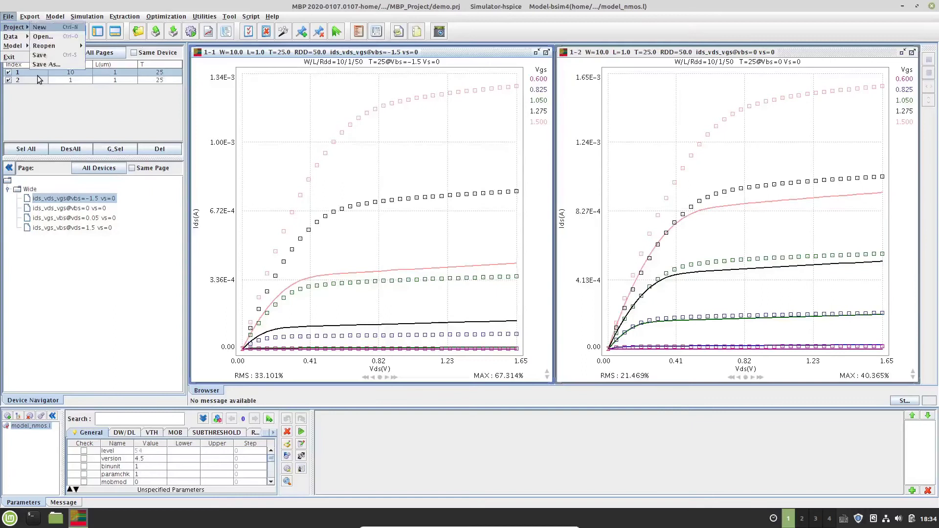
key(Down)
key(Right)
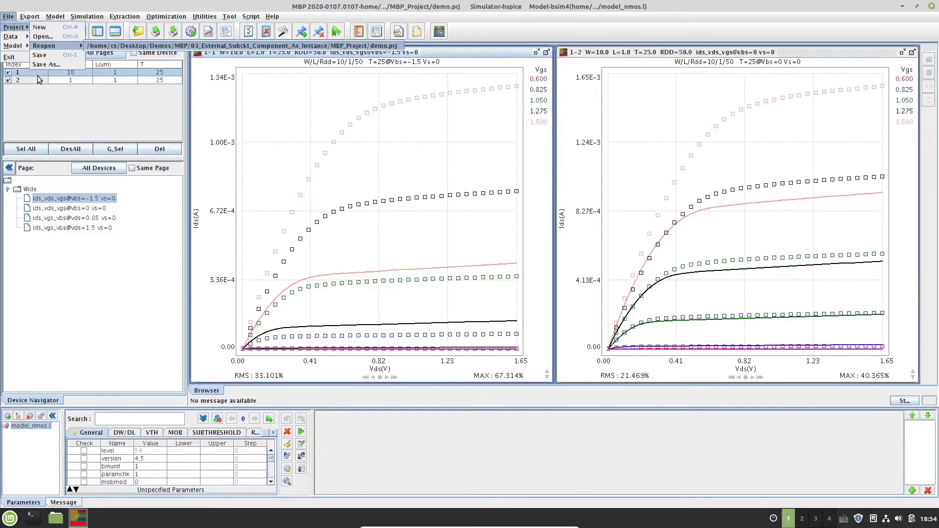
key(Return)
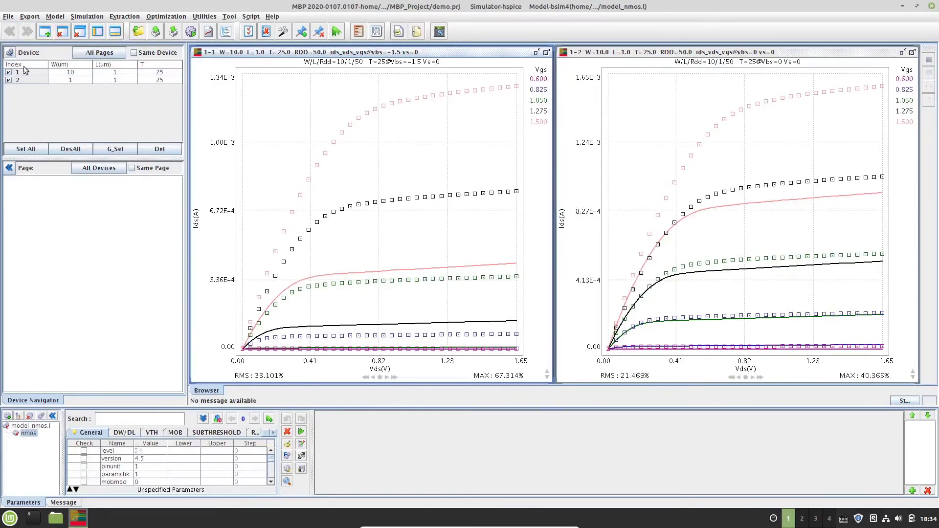
Step: Enable the rdd column in Edit Instance for the device table
click(9, 51)
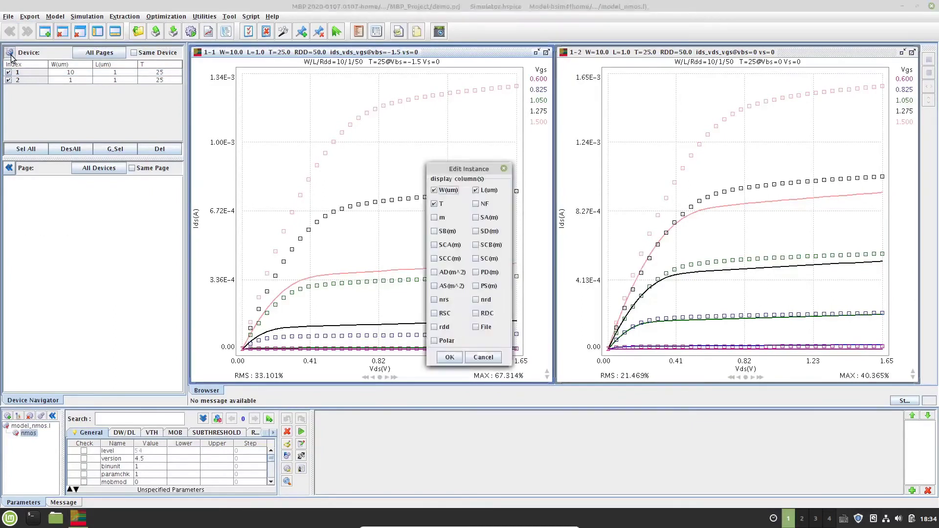
click(440, 331)
click(450, 357)
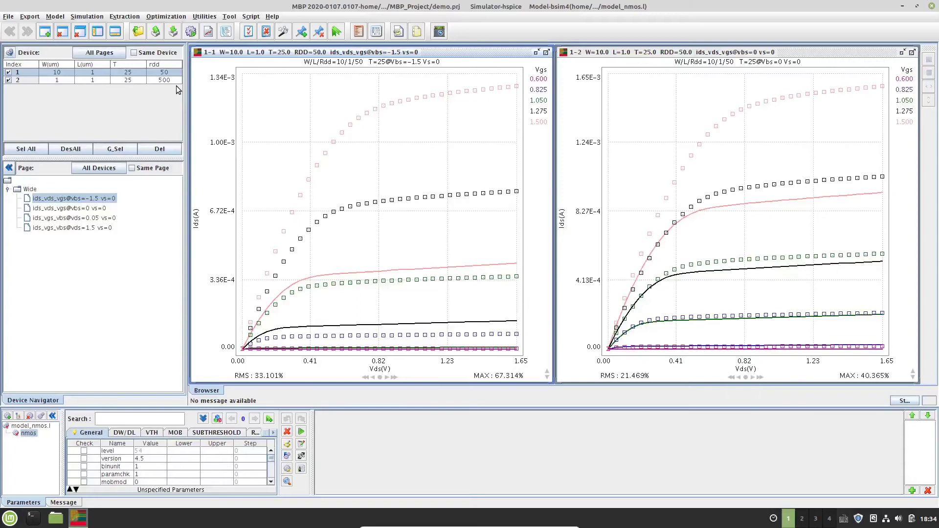
Step: Load the example_hspice.l model file
key(alt+f)
key(Down)
key(Down)
key(Right)
key(Return)
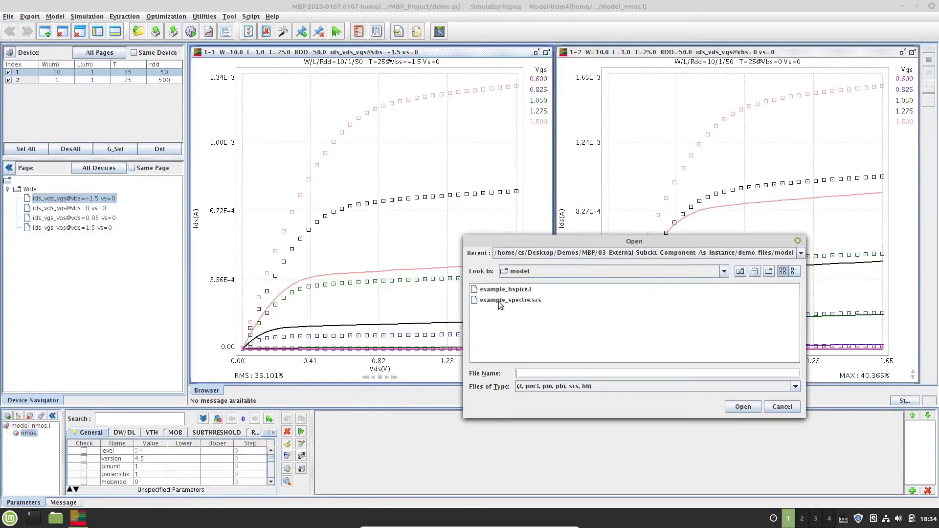
click(522, 293)
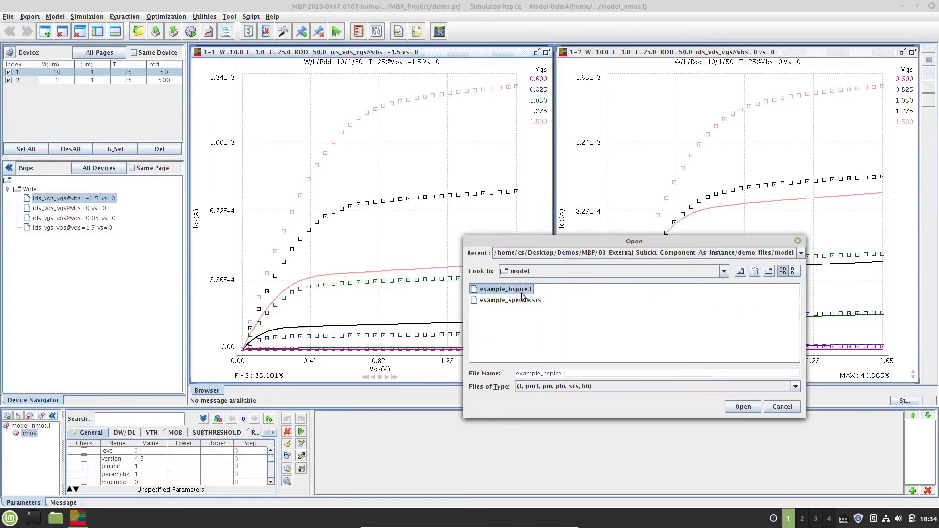
click(753, 407)
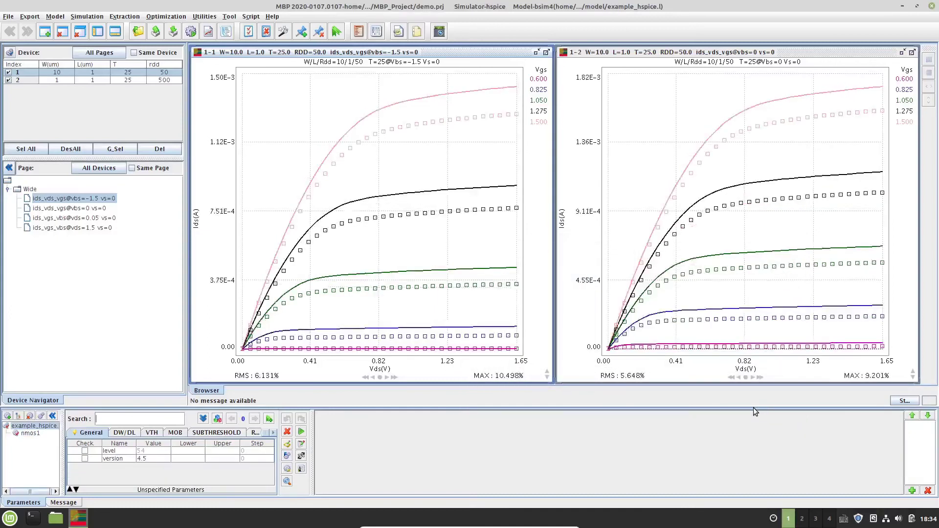
Step: Inspect the rdd reference in the netlist's resistor line, then close the Model Editor
click(300, 443)
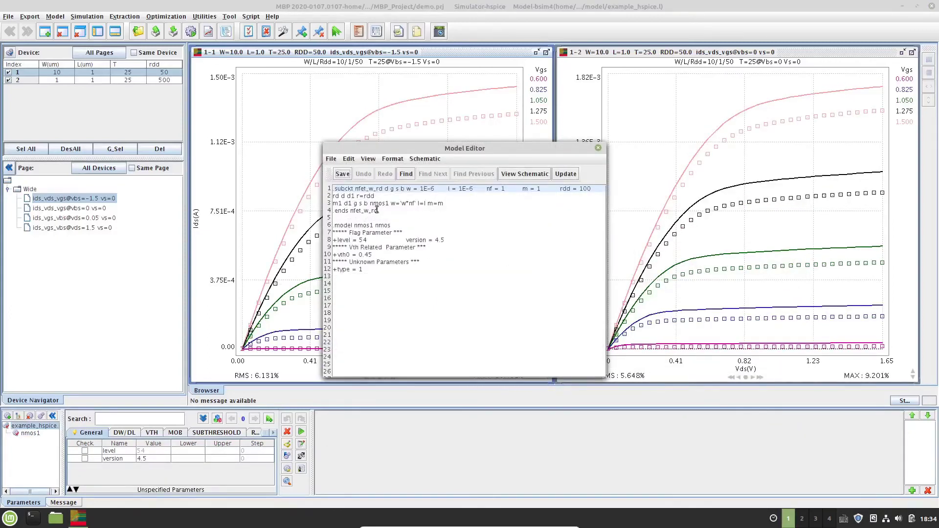
double_click(371, 196)
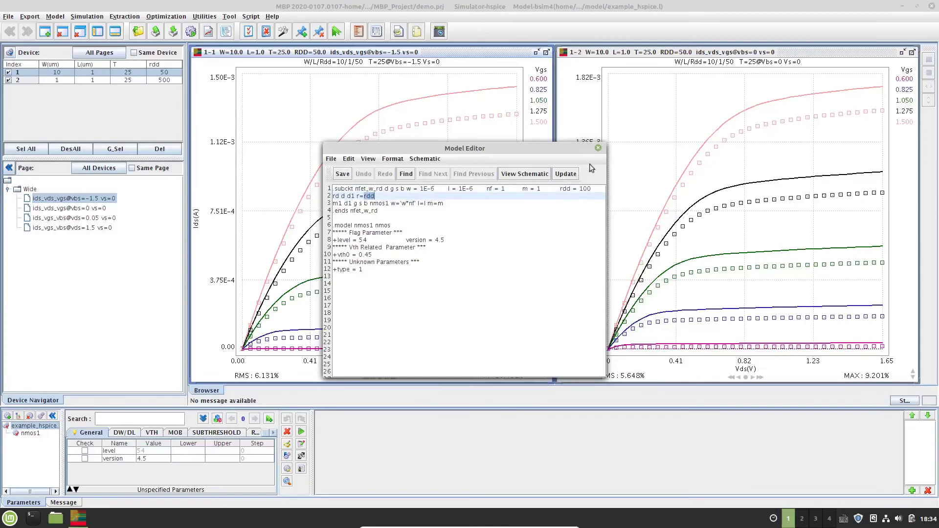
click(598, 148)
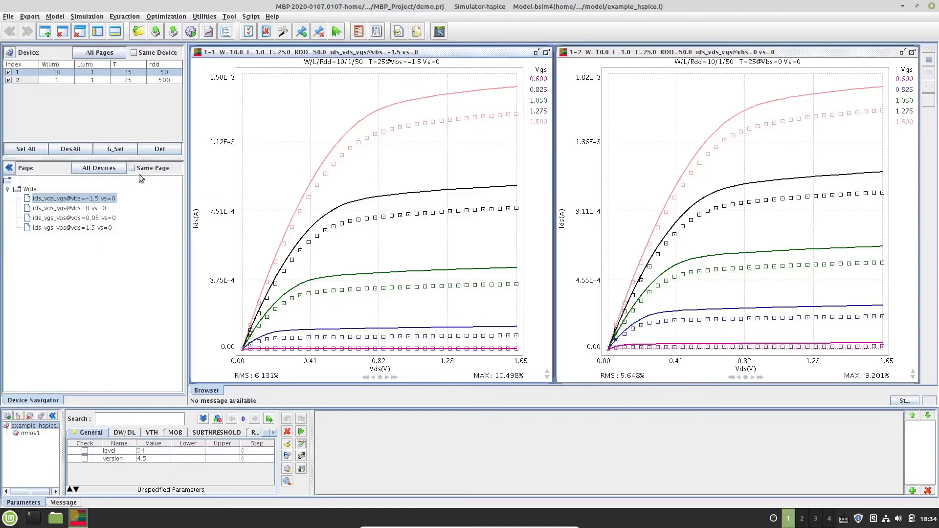
Step: Show all devices and edit device 1's RDD from 50.0 to 200
click(120, 171)
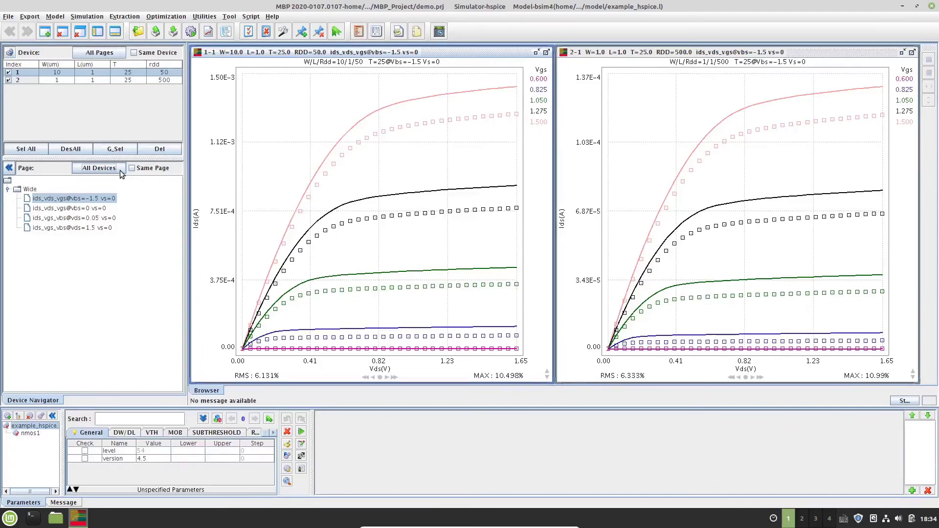
right_click(175, 76)
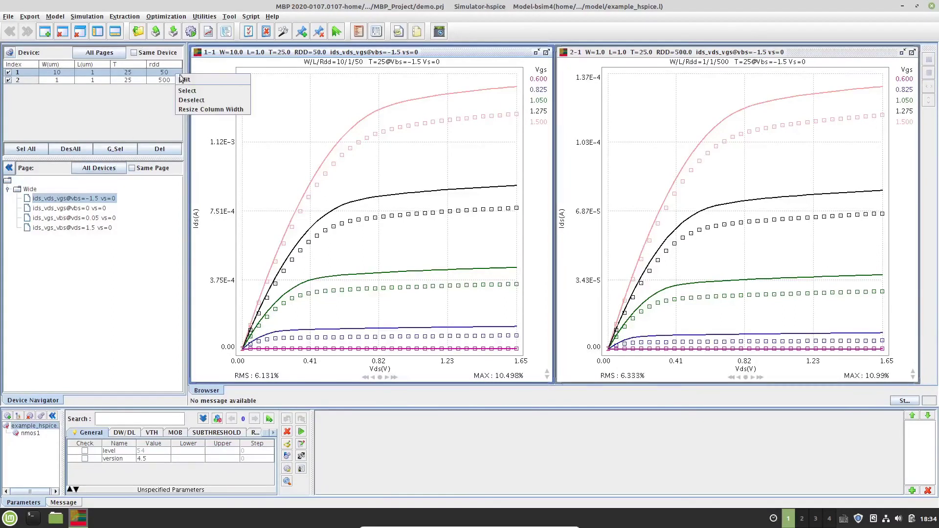
click(208, 83)
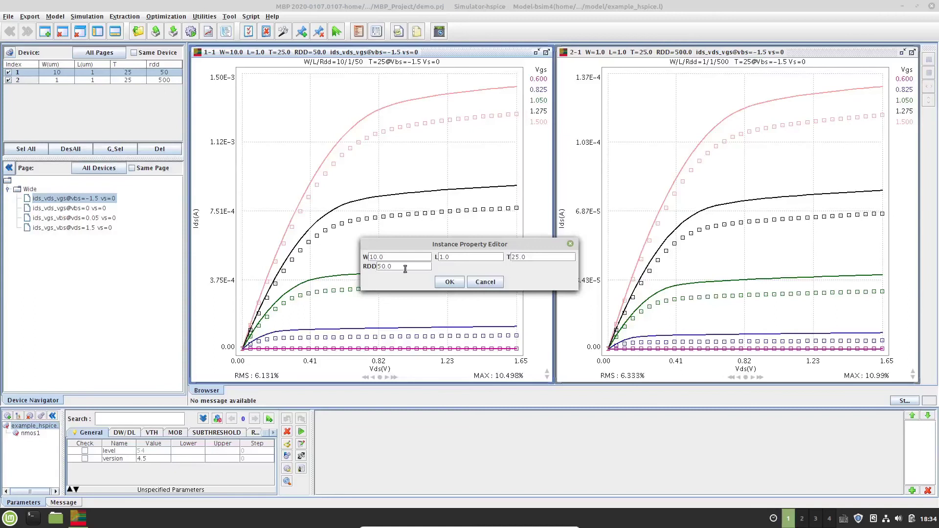
drag(405, 269, 351, 266)
text(200)
click(449, 282)
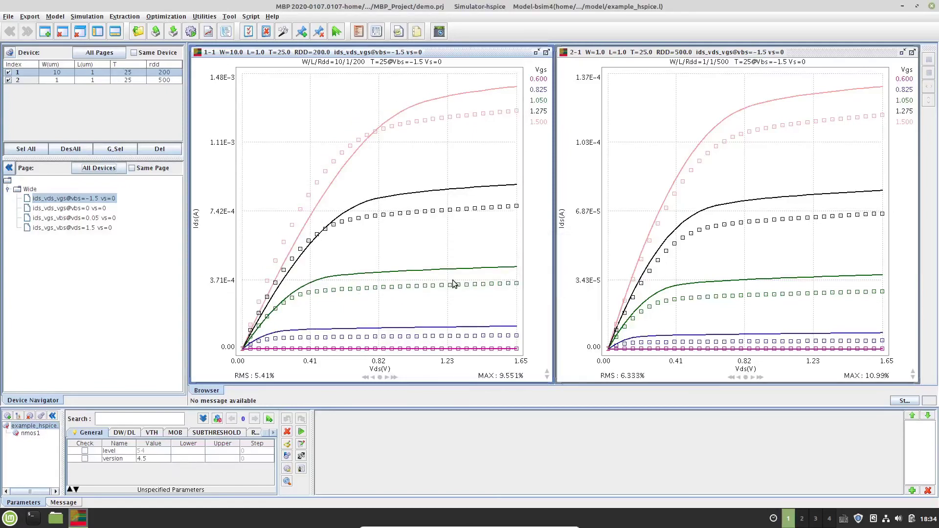